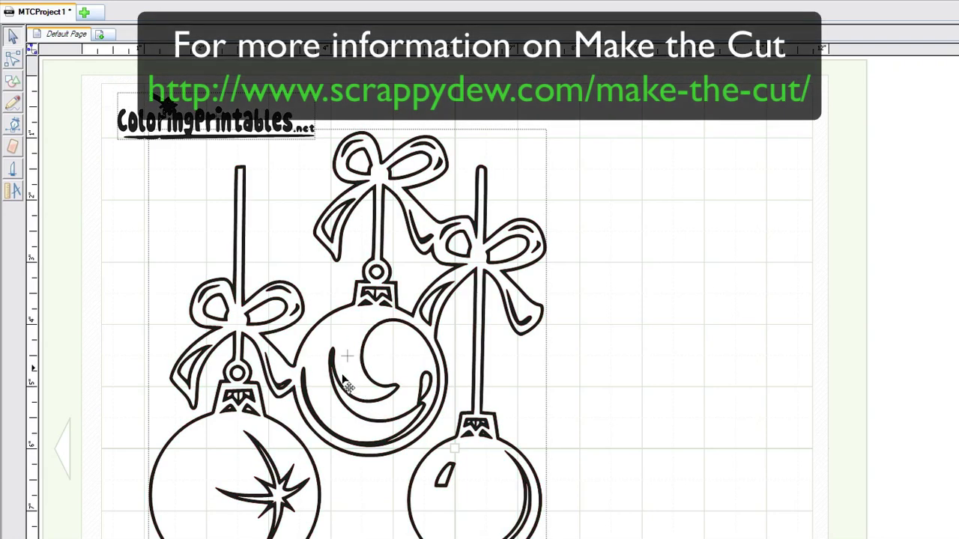
# Nudge the ornament coloring-page artwork slightly to the left on the mat.
pyautogui.click(298, 447)
pyautogui.moveTo(298, 447); pyautogui.dragTo(283, 448)
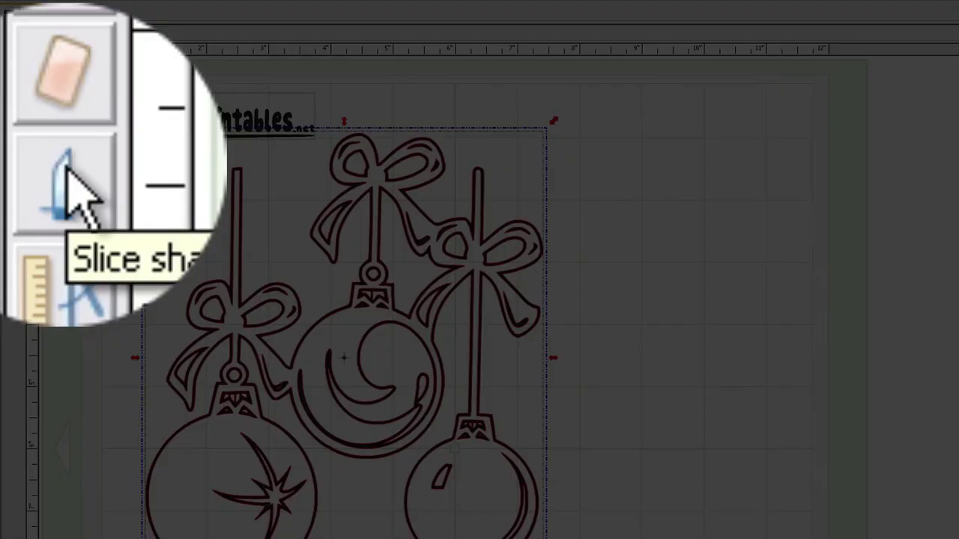
# Slice between the left and middle ornaments, then move the freed left ornament further left.
pyautogui.click(14, 171)
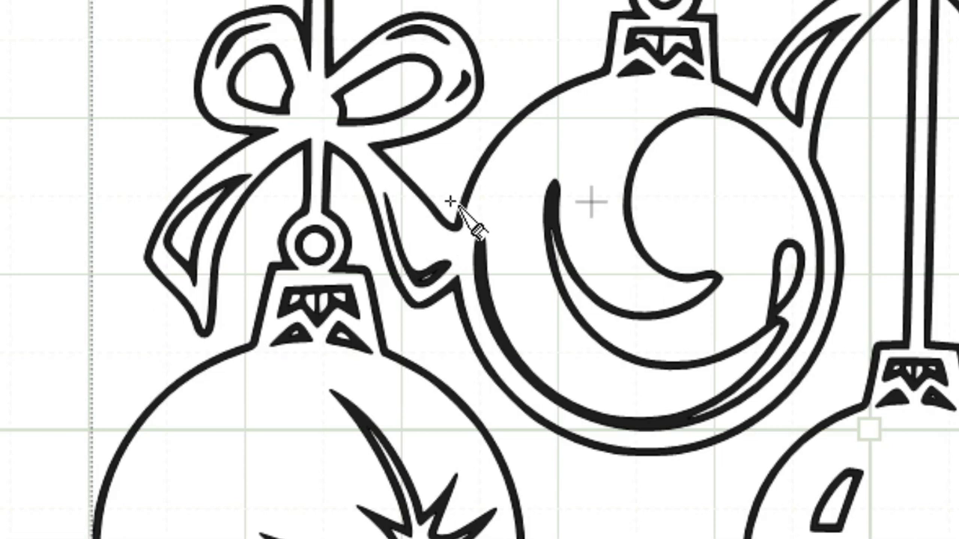
pyautogui.moveTo(449, 198); pyautogui.dragTo(458, 343)
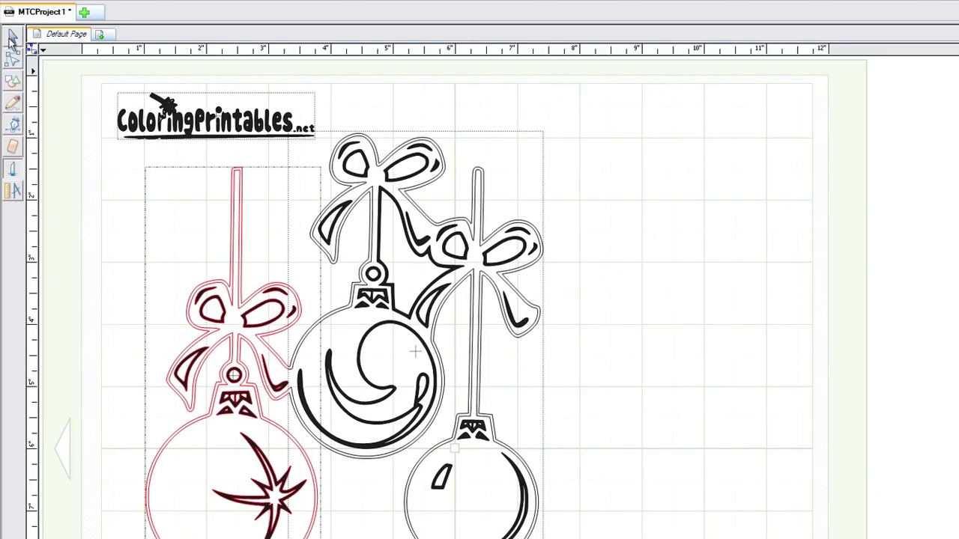
pyautogui.click(12, 37)
pyautogui.moveTo(236, 265); pyautogui.dragTo(185, 267)
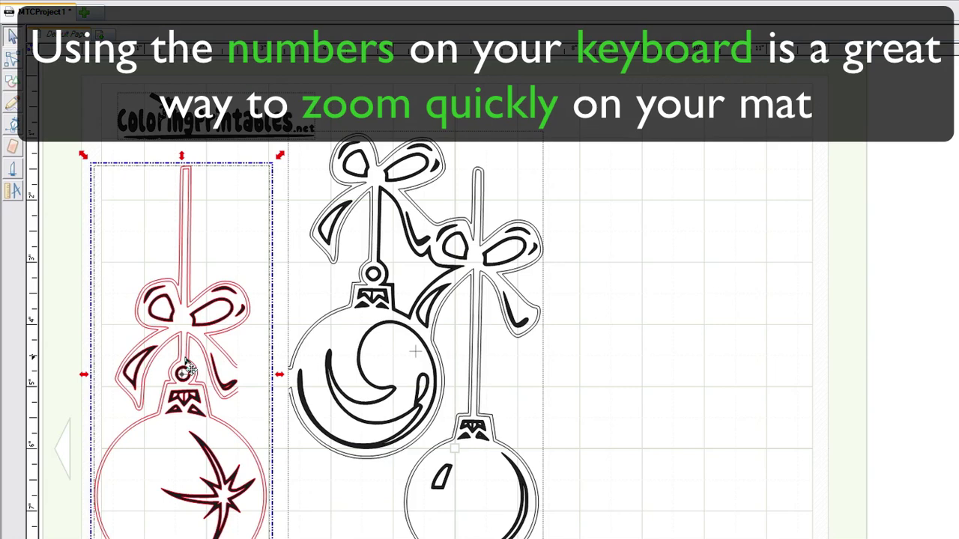
# Zoom in close on the ornament cap and its offset cut lines with the 3 and 4 keys.
pyautogui.press('3')
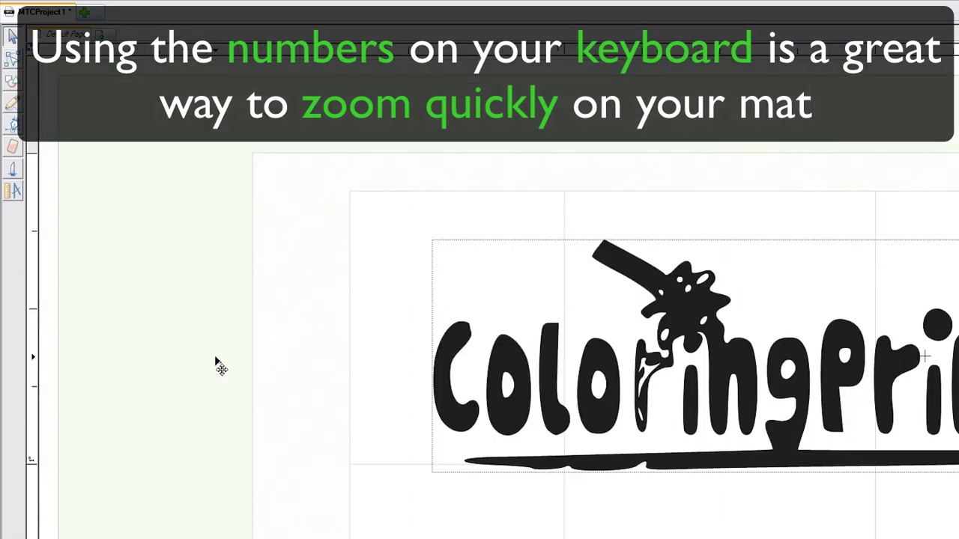
pyautogui.press('4')
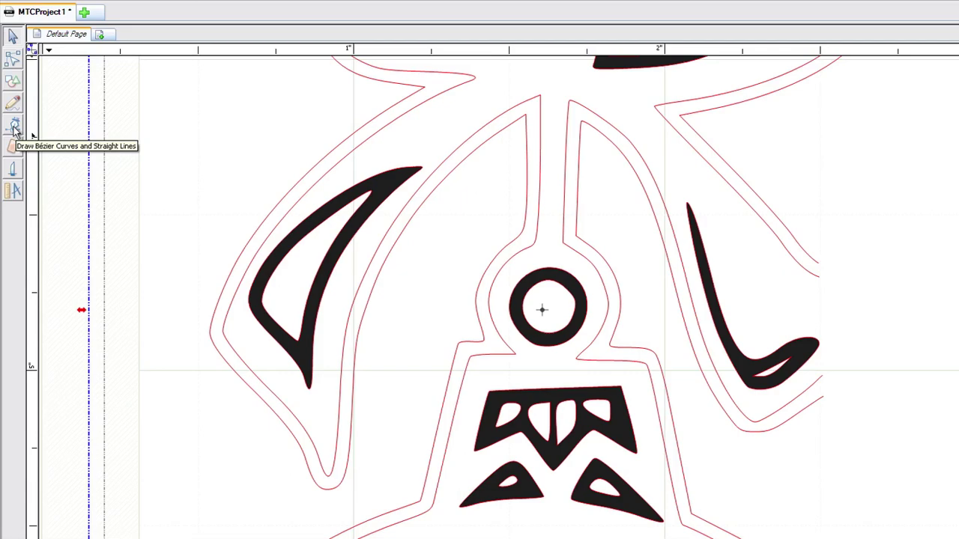
# Draw a Bézier curve from the inner outline's lower end to its upper end beside the ribbon.
pyautogui.click(39, 224)
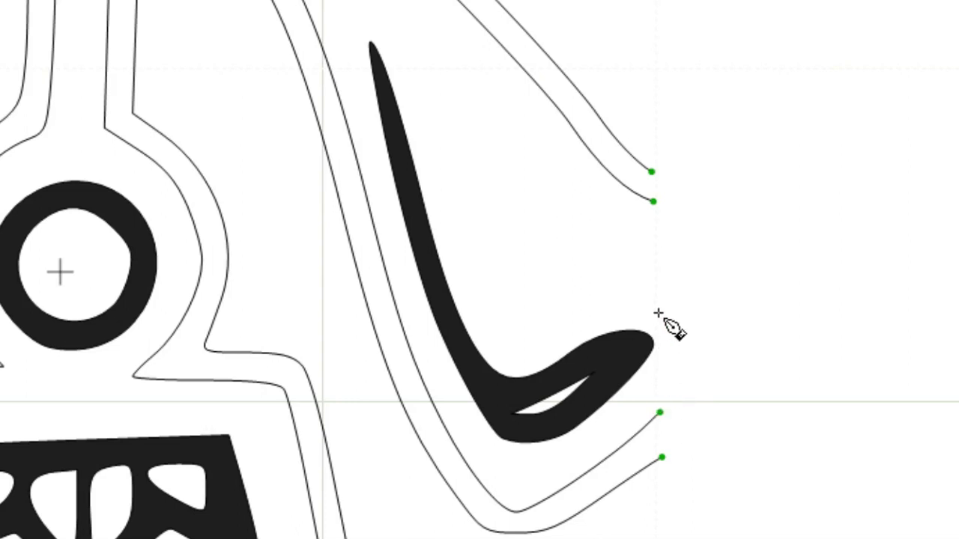
pyautogui.click(659, 413)
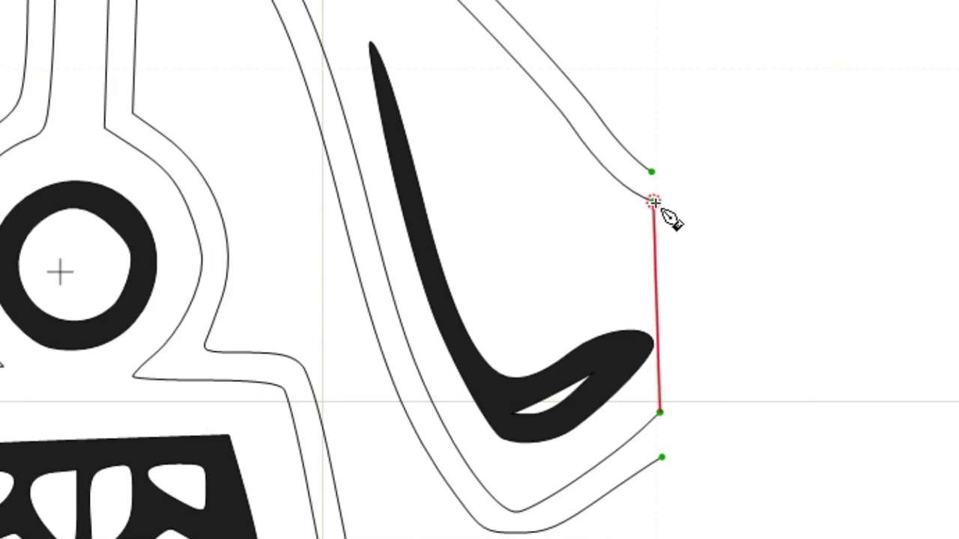
pyautogui.moveTo(653, 203); pyautogui.dragTo(566, 69)
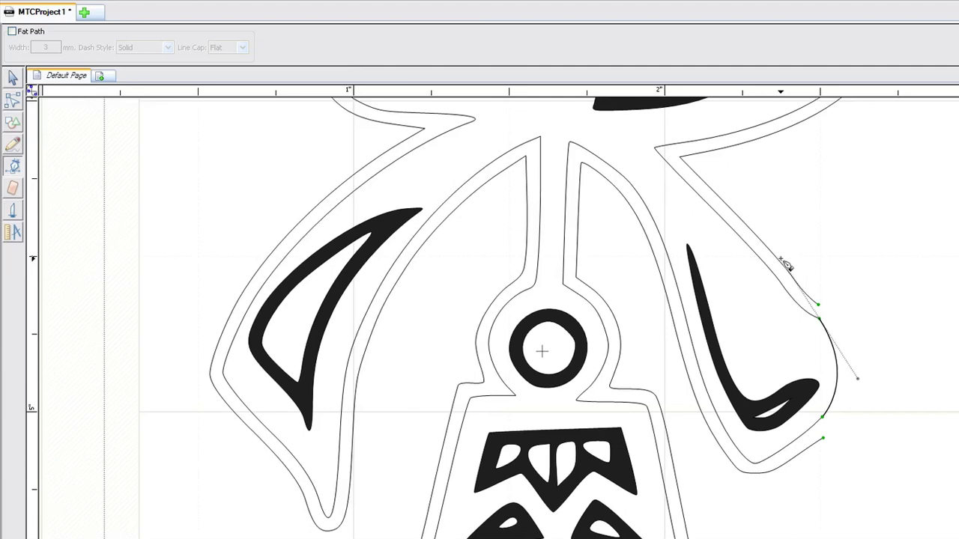
# Close the inner outline path, then curve a Bézier segment across the outer outline's gap.
pyautogui.moveTo(786, 265); pyautogui.dragTo(787, 266)
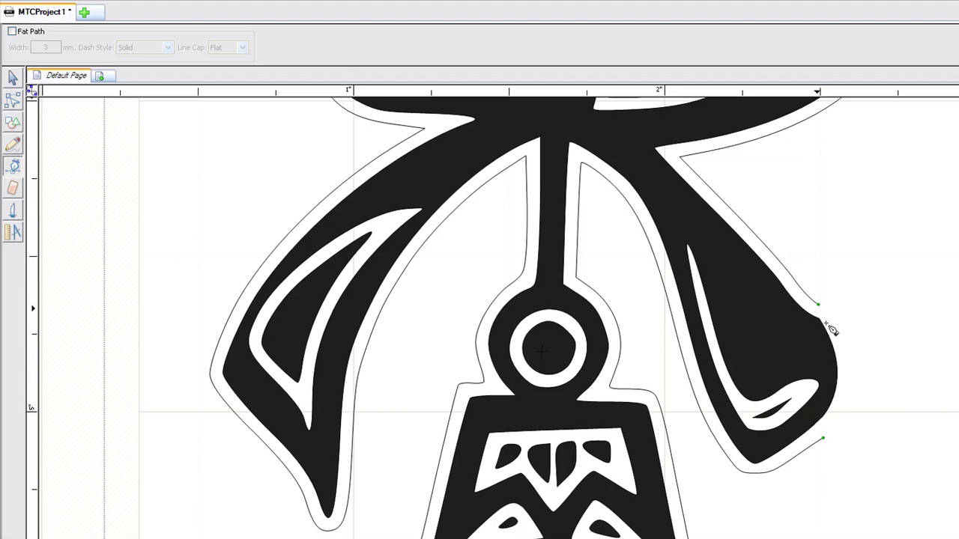
pyautogui.click(822, 439)
pyautogui.moveTo(819, 308); pyautogui.dragTo(754, 231)
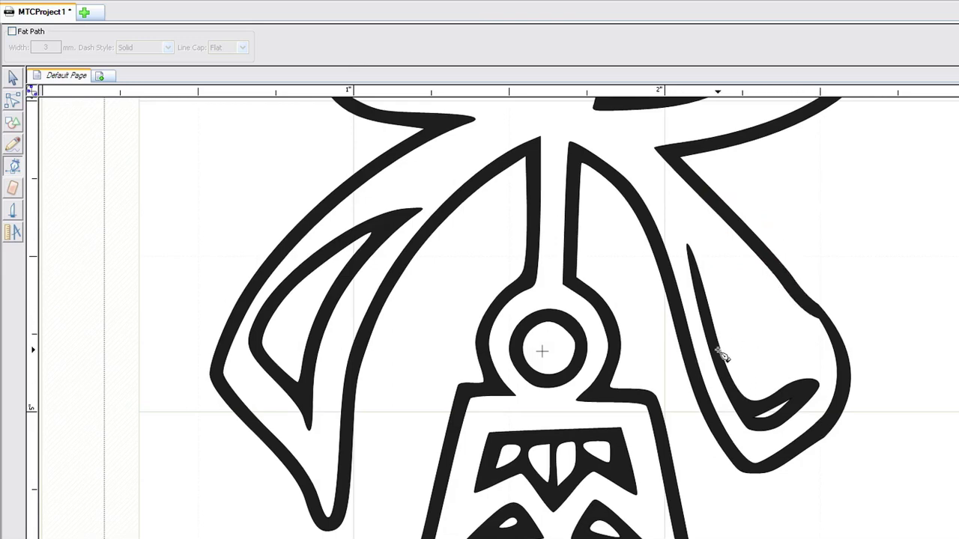
# Select the left ornament and then the middle ornament group, zooming onto the middle ornament's left side.
pyautogui.scroll(-5, 721, 358)
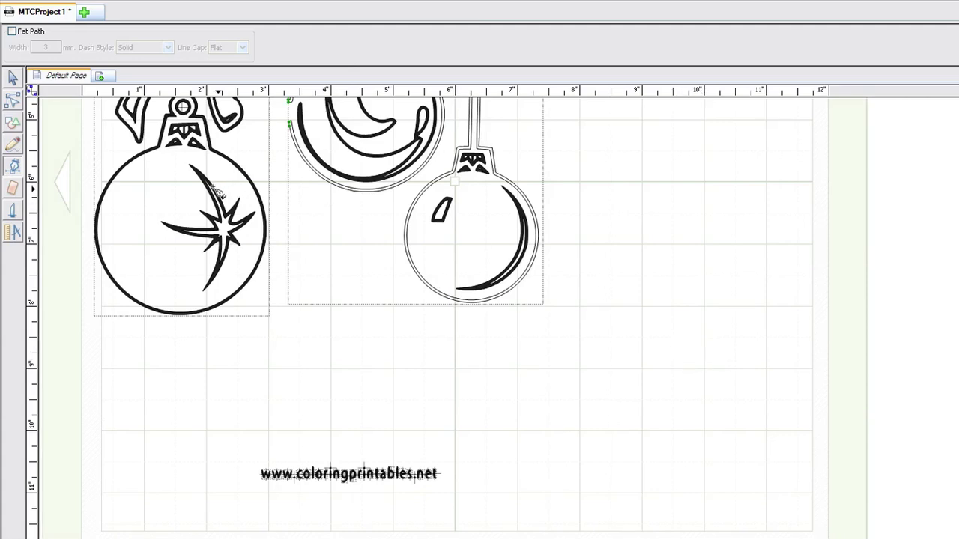
pyautogui.click(13, 78)
pyautogui.click(169, 186)
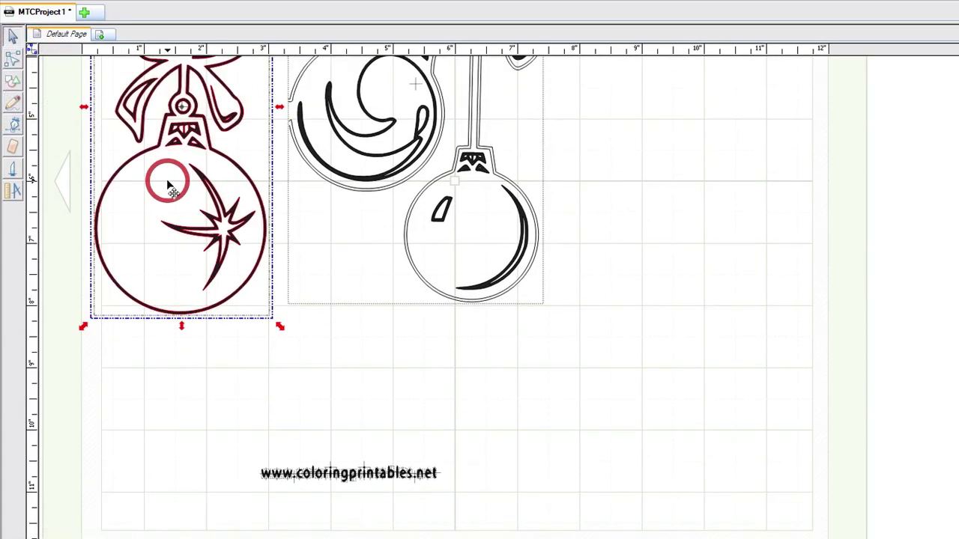
pyautogui.scroll(3, 168, 186)
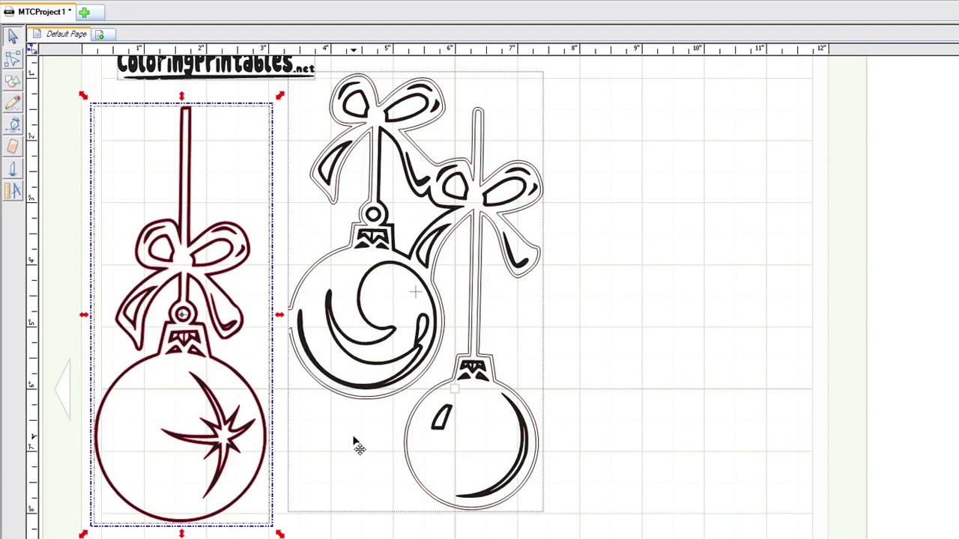
pyautogui.click(332, 416)
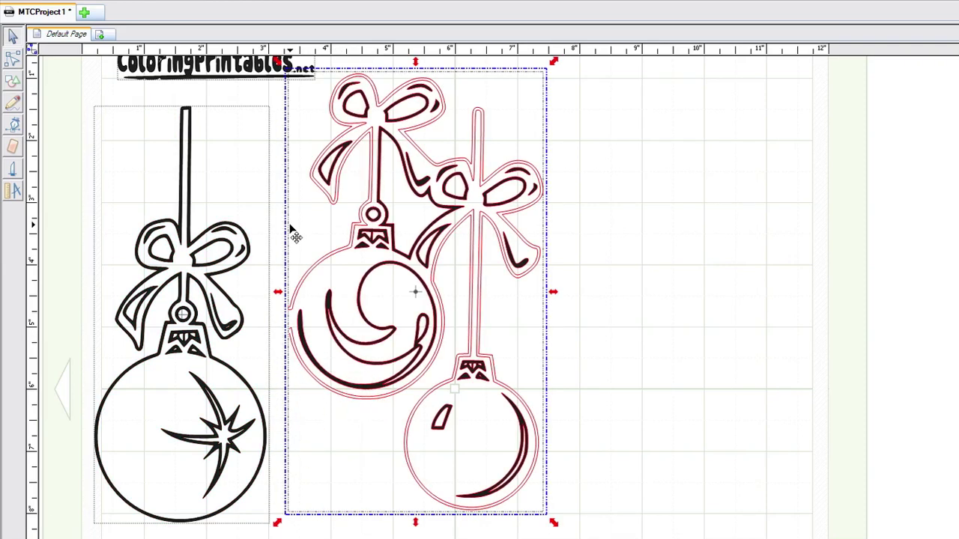
pyautogui.scroll(3, 293, 229)
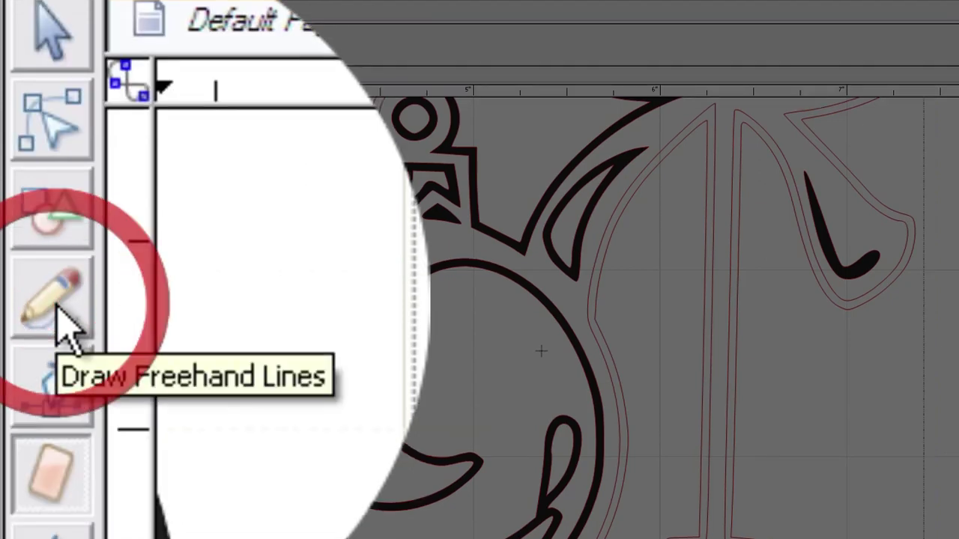
# Erase two short pieces of the offset outlines on the middle ornament's left edge with a 3 mm eraser.
pyautogui.click(51, 472)
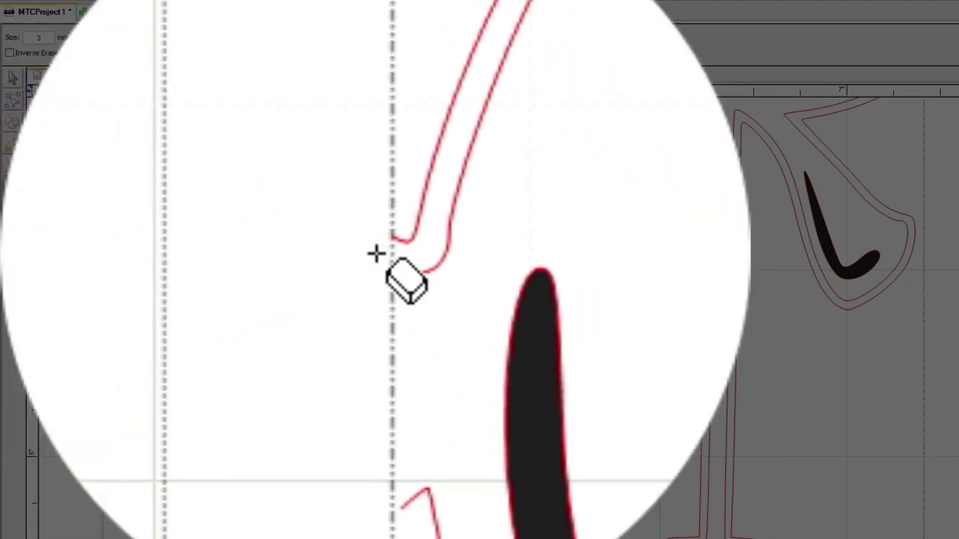
pyautogui.moveTo(150, 400); pyautogui.dragTo(173, 403)
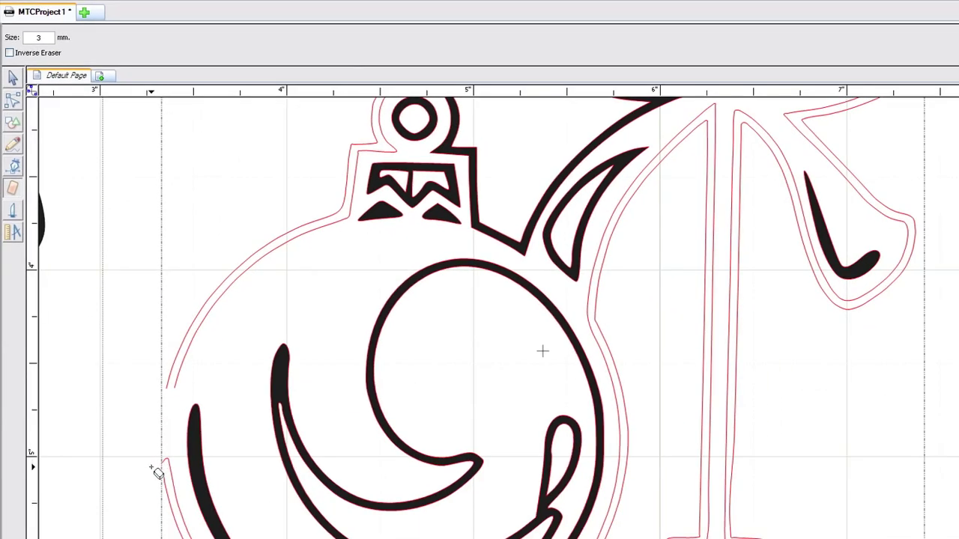
pyautogui.moveTo(153, 469); pyautogui.dragTo(169, 469)
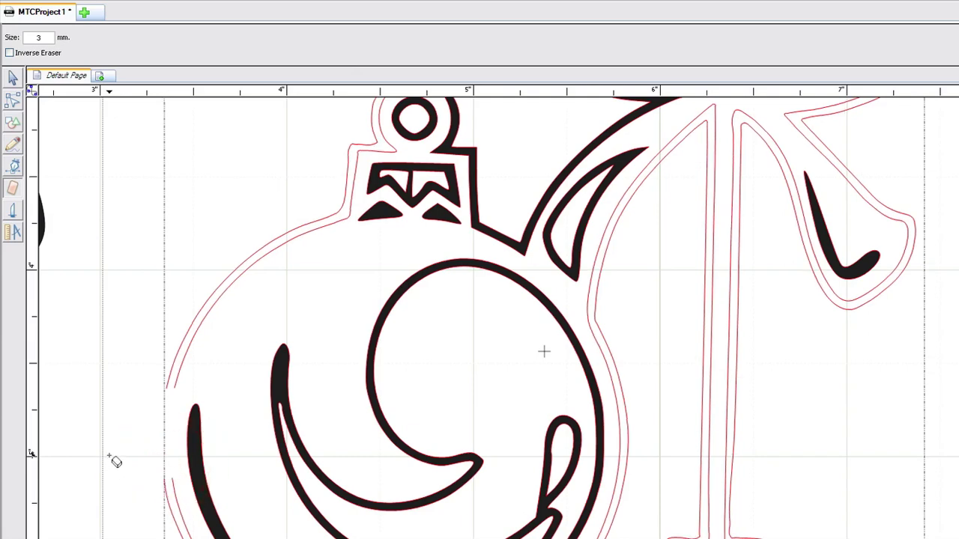
# Draw two Bézier curves from the lower ends to the upper ends across both gaps, then close the path.
pyautogui.click(12, 168)
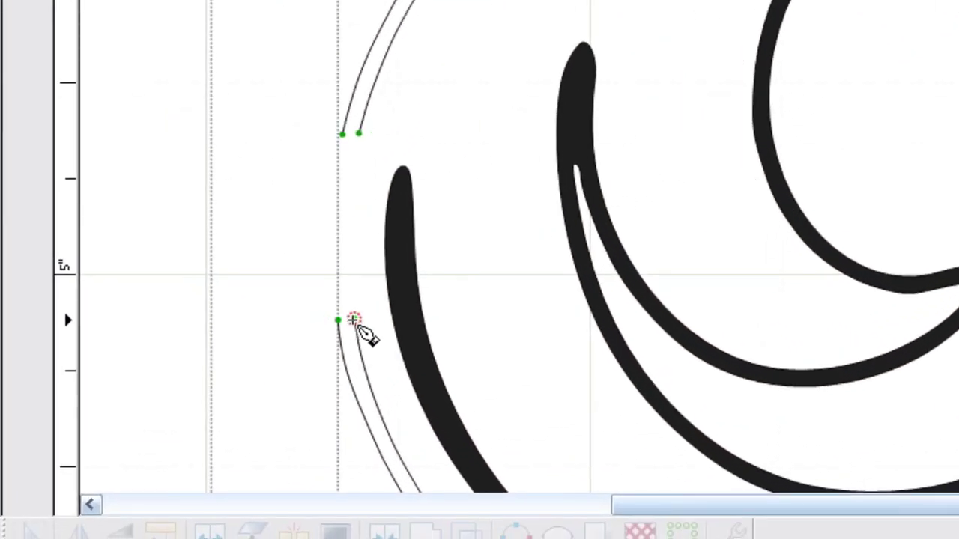
pyautogui.click(353, 320)
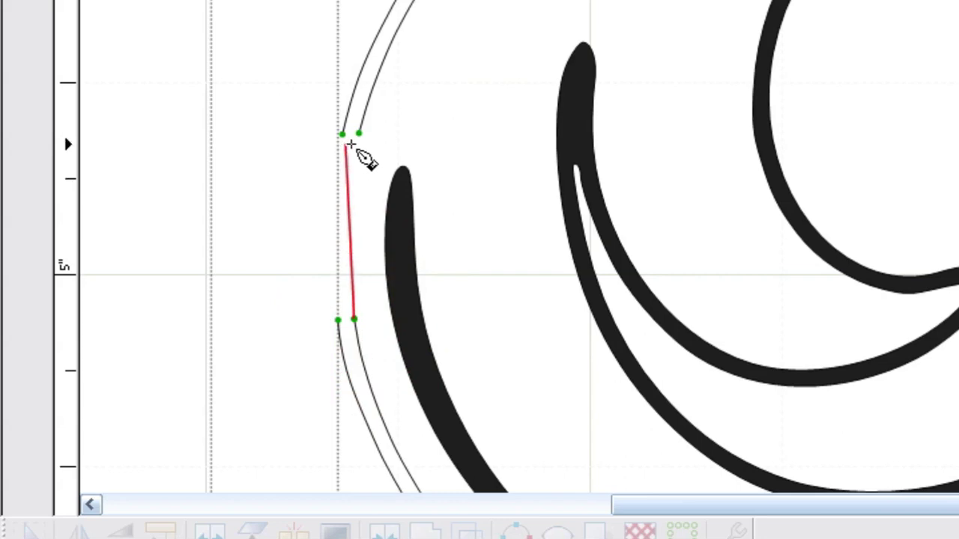
pyautogui.moveTo(358, 134); pyautogui.dragTo(381, 60)
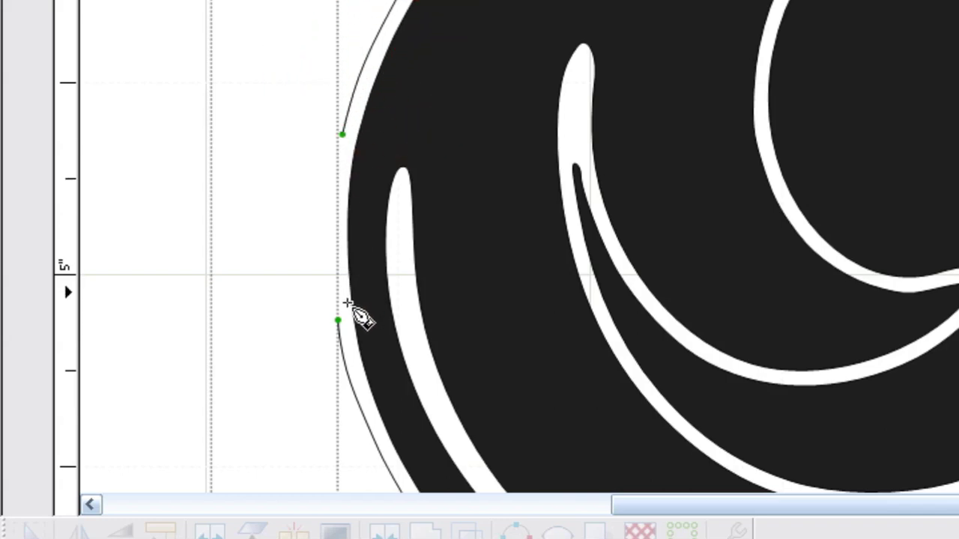
pyautogui.click(337, 324)
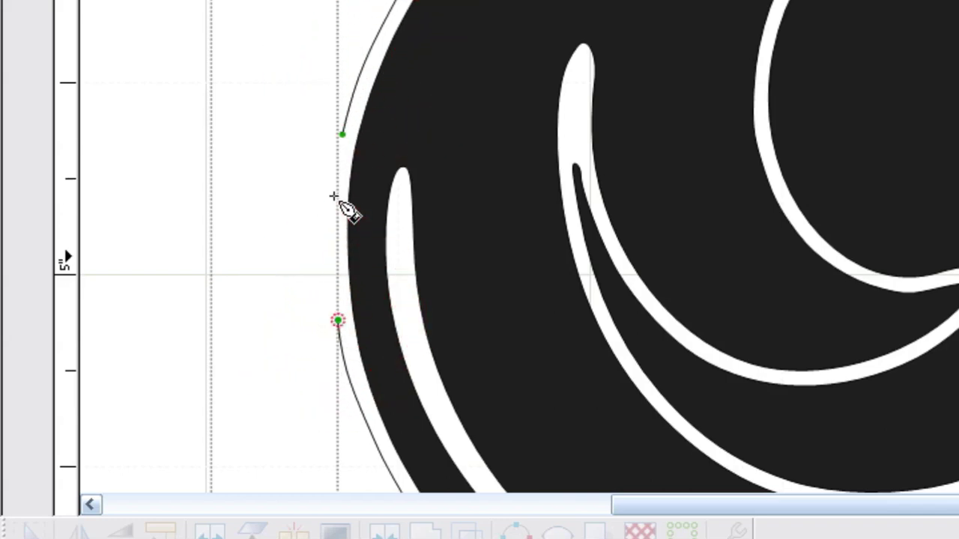
pyautogui.moveTo(342, 135); pyautogui.dragTo(368, 42)
pyautogui.click(367, 38)
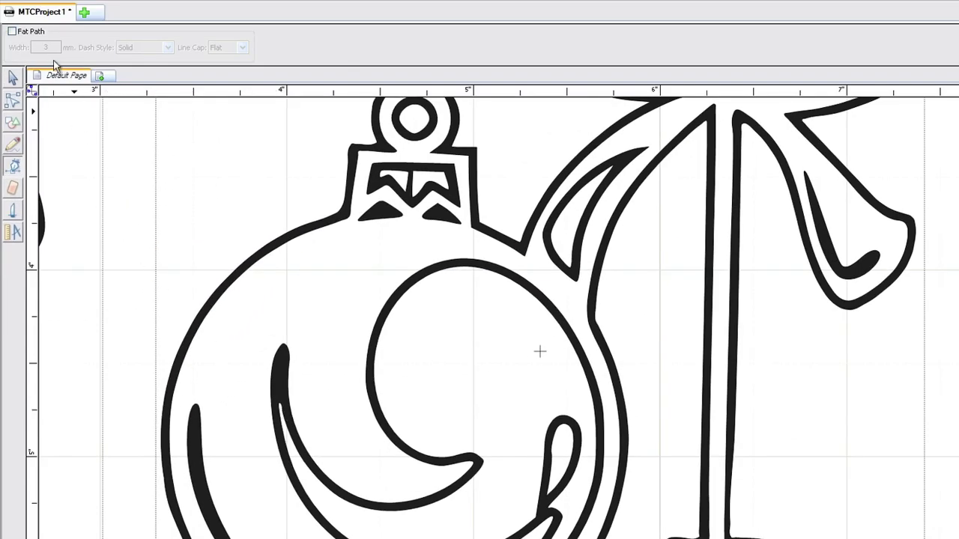
# Zoom out to the full page, select the two-ornament group, then deselect everything on the mat.
pyautogui.click(14, 78)
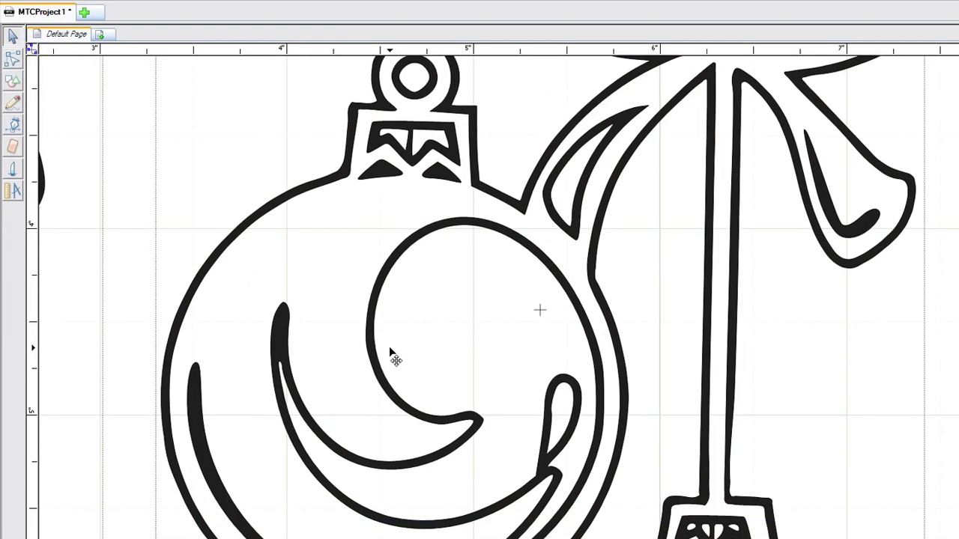
pyautogui.scroll(-3, 390, 354)
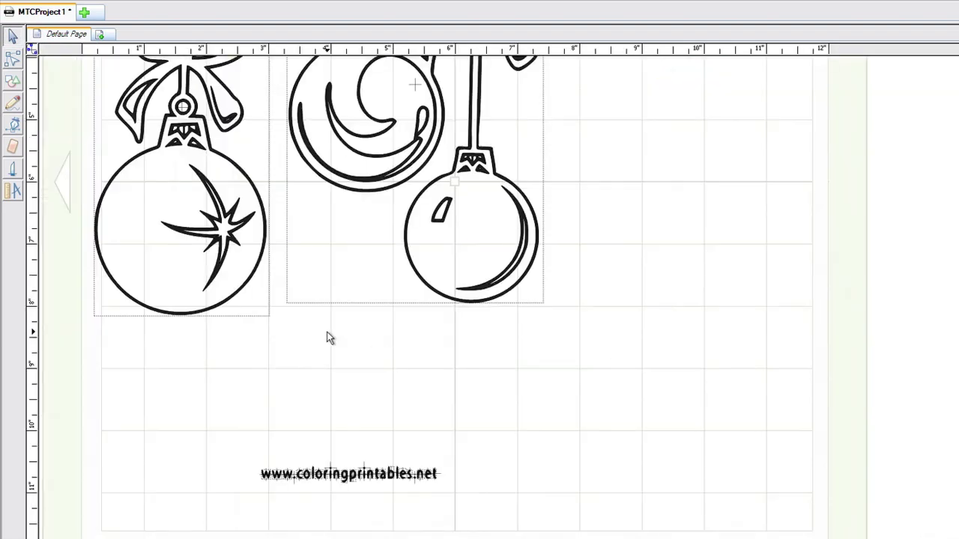
pyautogui.click(317, 201)
pyautogui.scroll(3, 344, 232)
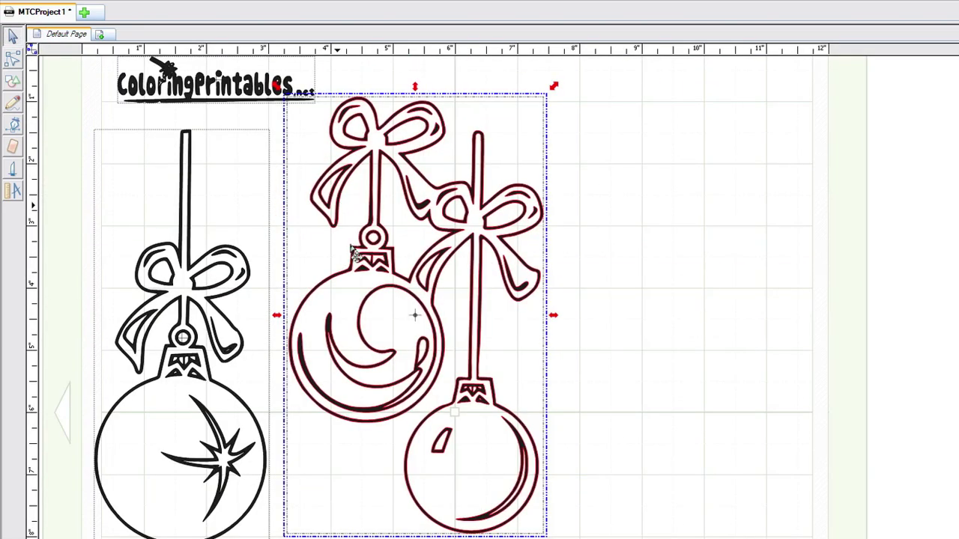
pyautogui.click(640, 435)
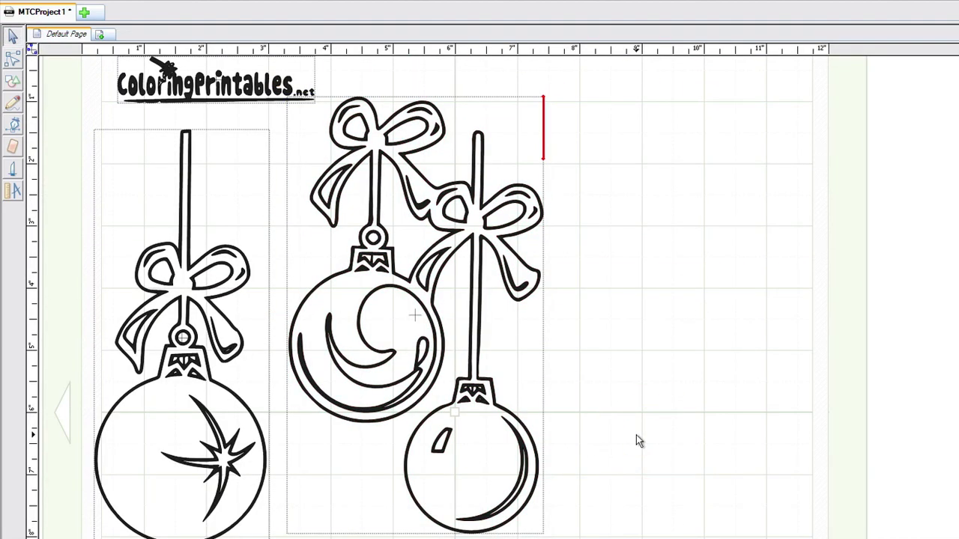